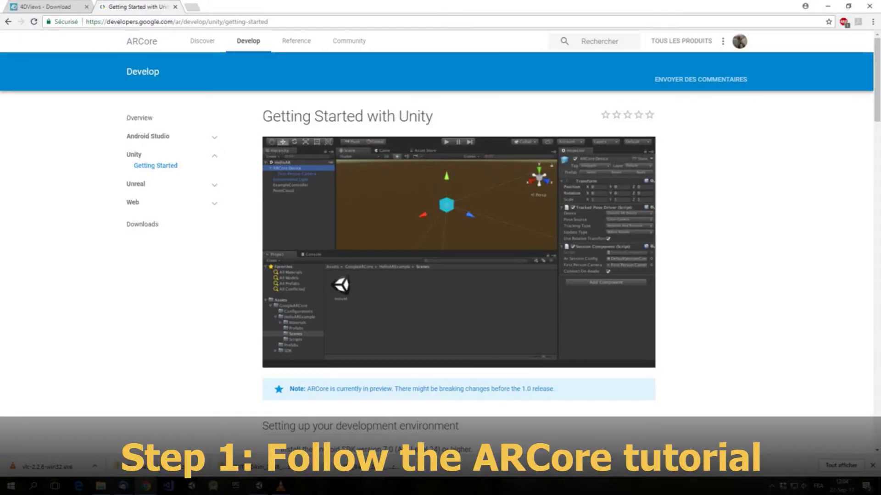
Highlight the tutorial page's web address and its Getting Started with Unity heading
{"action": "key", "text": "ctrl+l"}
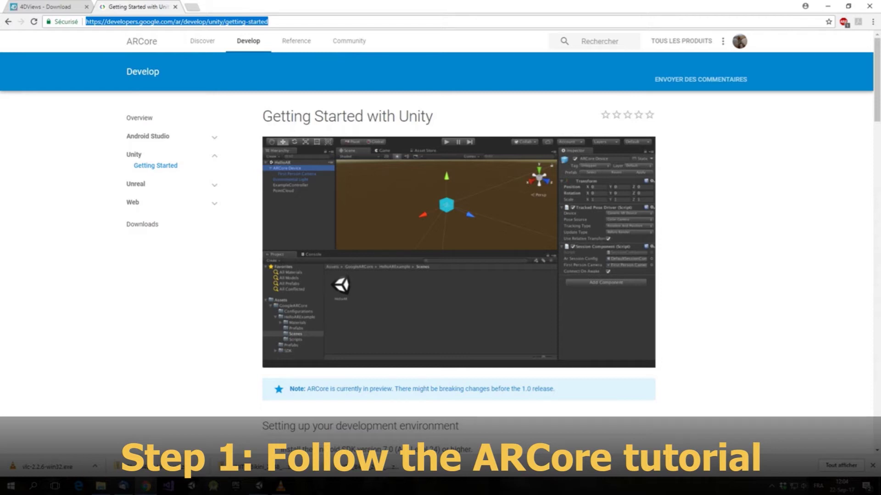
{"action": "left_click_drag", "start_coordinate": [262, 116], "coordinate": [433, 116]}
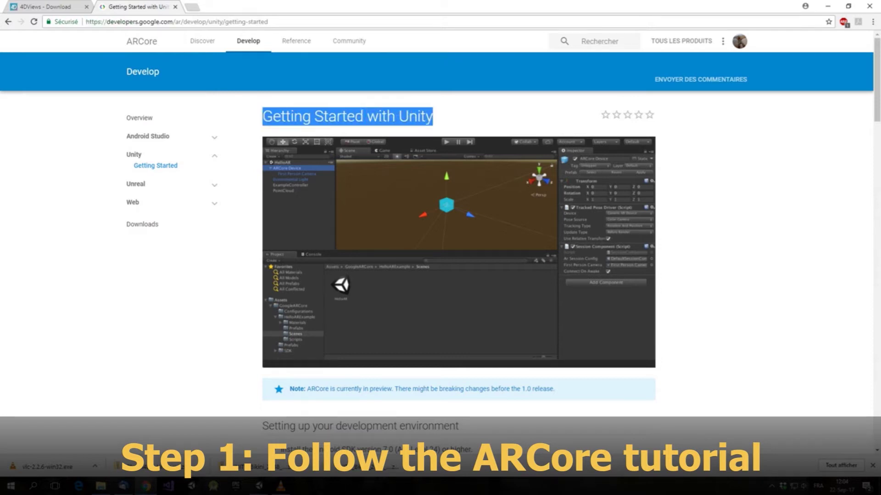
{"action": "left_click_drag", "start_coordinate": [876, 78], "coordinate": [877, 405]}
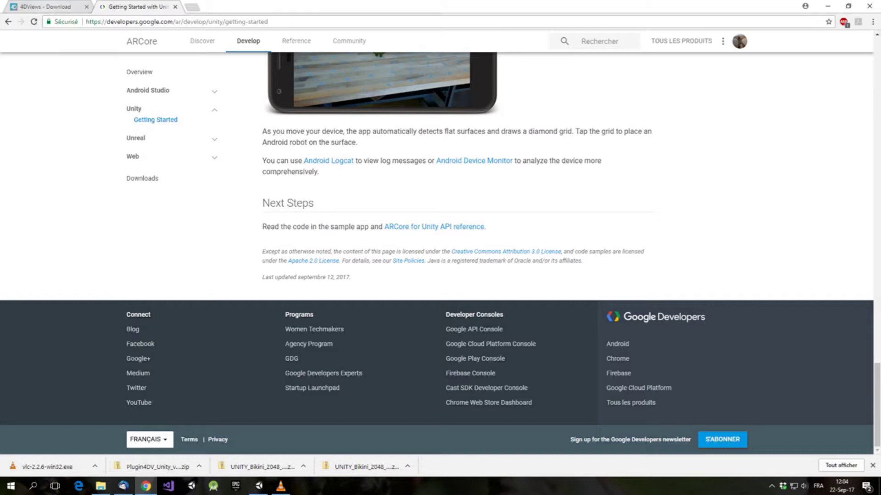
Switch to the 4DViews download page and scroll down to the download panels
{"action": "key", "text": "ctrl+shift+Tab"}
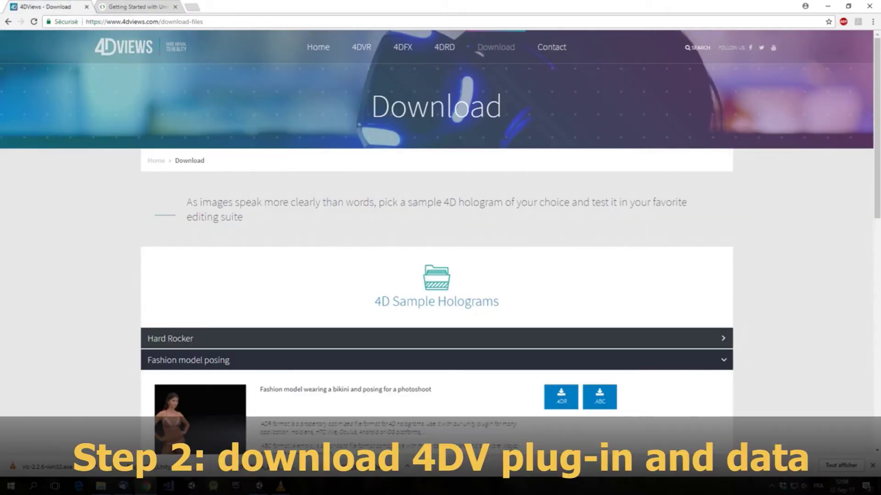
{"action": "left_click", "coordinate": [144, 22]}
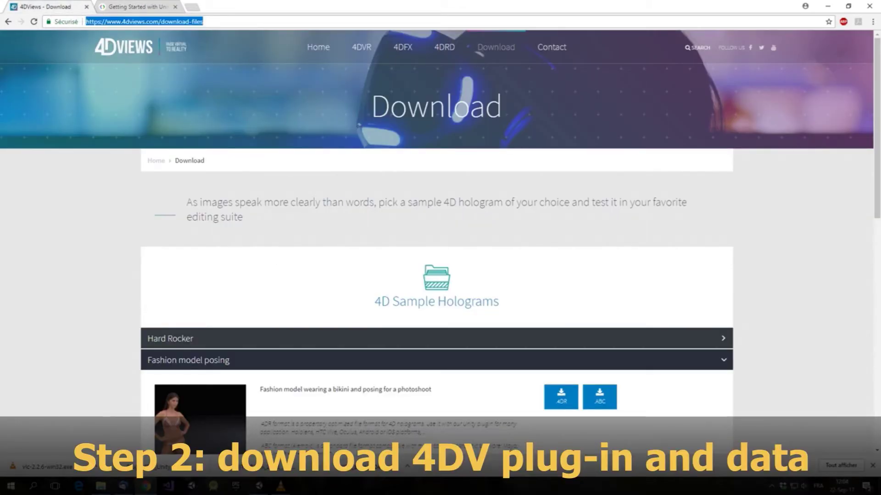
{"action": "left_click_drag", "start_coordinate": [372, 106], "coordinate": [502, 105]}
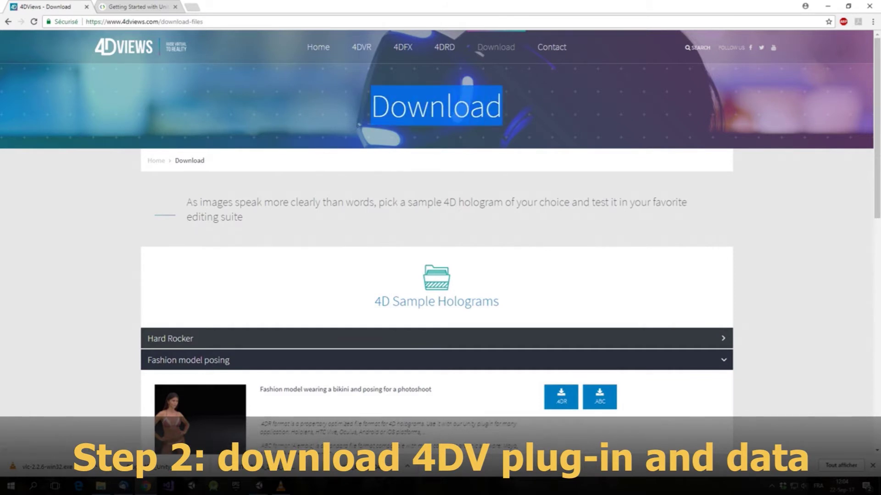
{"action": "scroll", "coordinate": [440, 275], "scroll_direction": "down", "scroll_amount": 5}
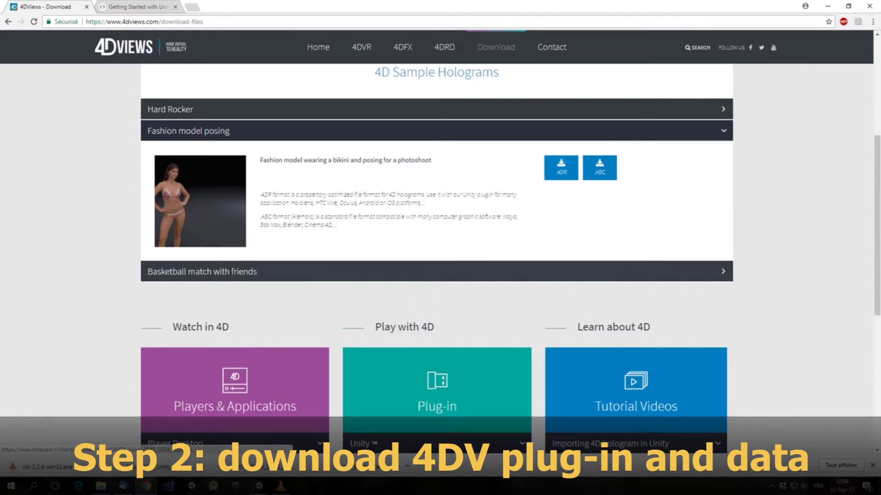
{"action": "scroll", "coordinate": [440, 257], "scroll_direction": "down", "scroll_amount": 3}
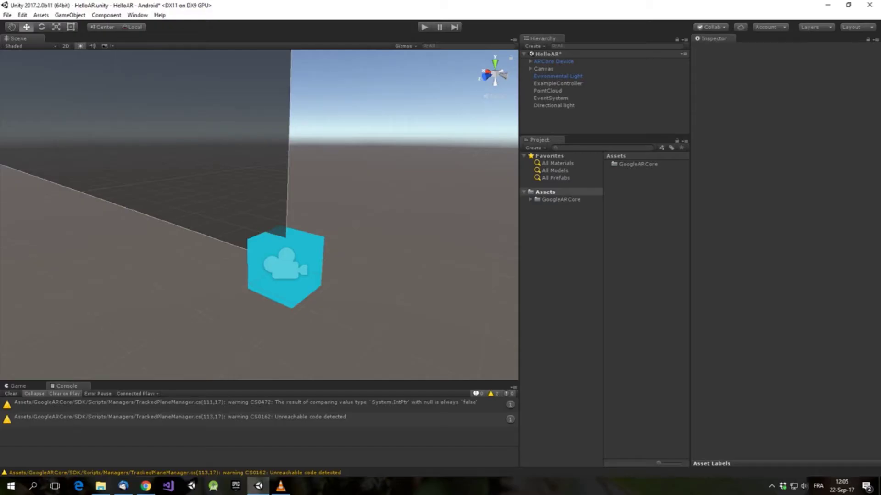
From Downloads, open 4DViews_Plugin4DV_Unity_v1.6.4 > v1.6.4 and drag Plugin4DV_v1.6.4.unitypackage into Unity's Project panel
{"action": "left_click", "coordinate": [101, 486]}
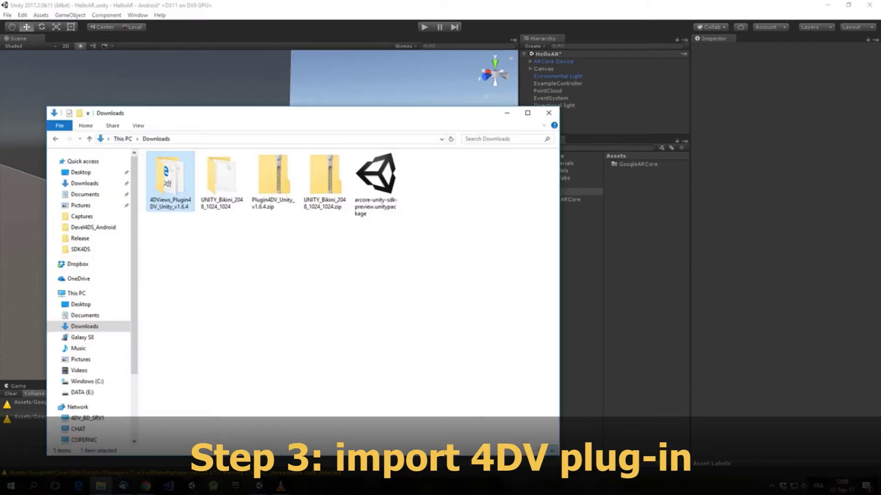
{"action": "left_click", "coordinate": [222, 179]}
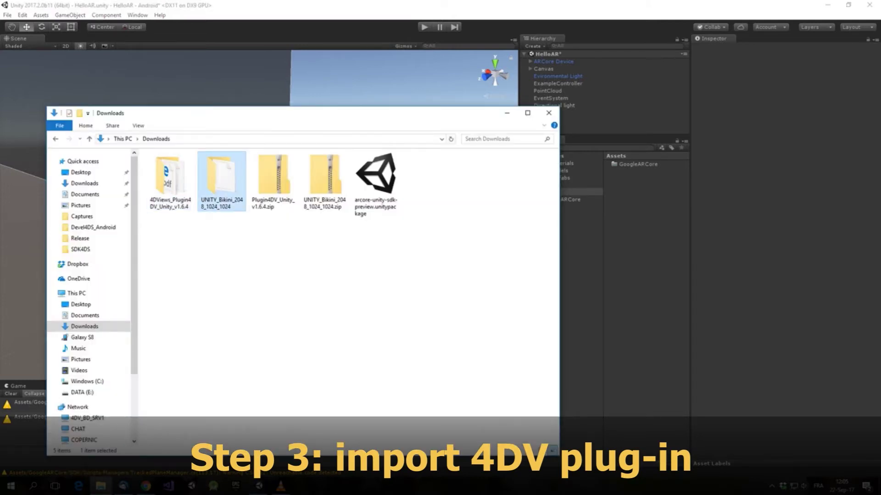
{"action": "left_click", "coordinate": [170, 179]}
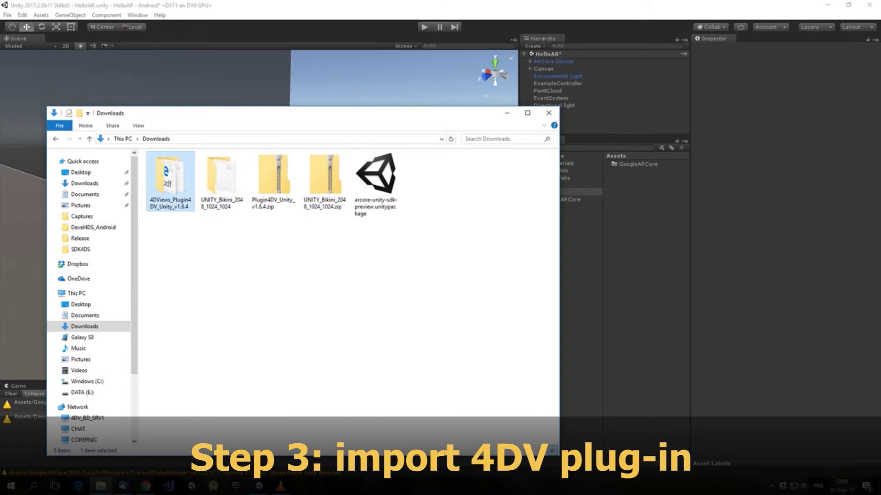
{"action": "double_click", "coordinate": [169, 179]}
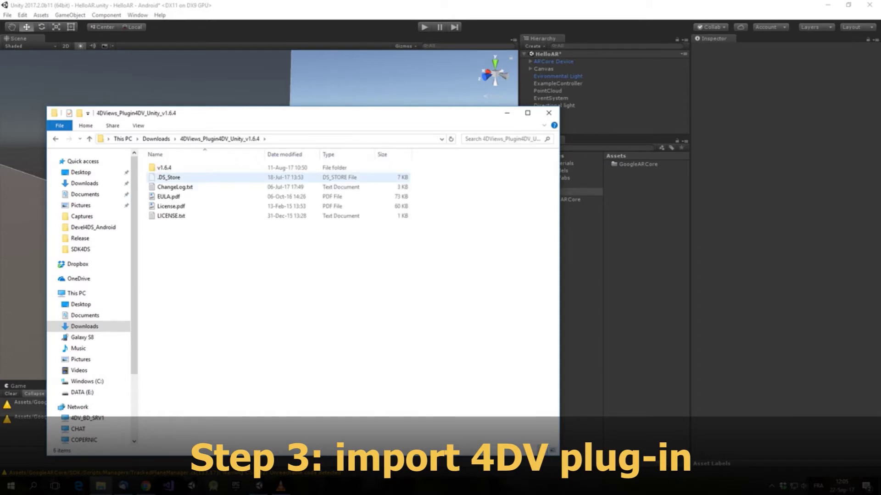
{"action": "double_click", "coordinate": [164, 168]}
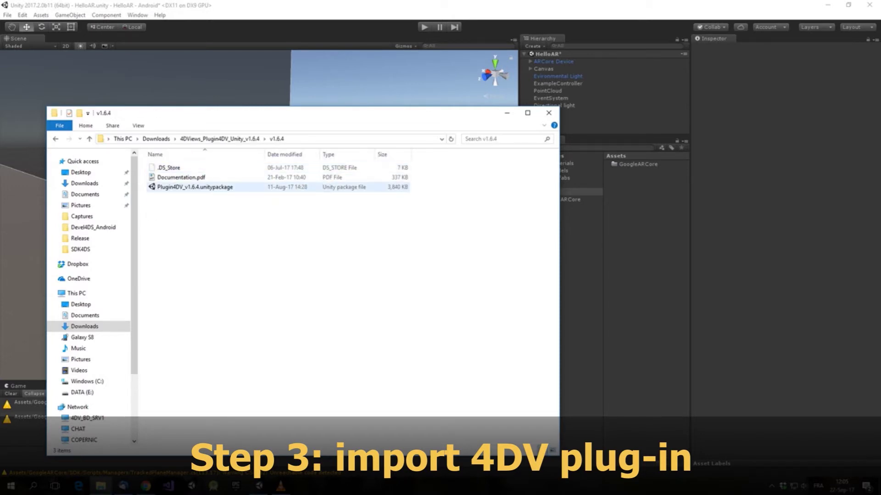
{"action": "left_click_drag", "start_coordinate": [198, 187], "coordinate": [580, 191]}
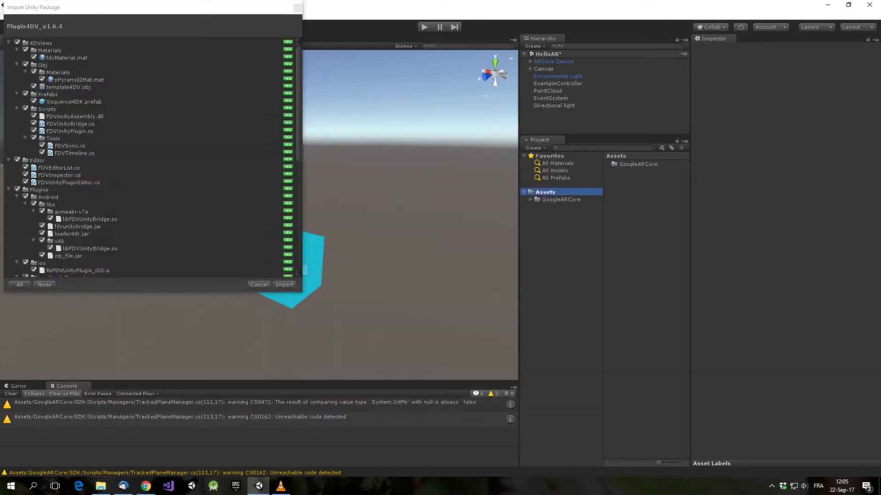
Import every item of the Plugin4DV_v1.6.4 package, including the WSA, x86 and x86_64 files
{"action": "scroll", "coordinate": [151, 158], "scroll_direction": "down", "scroll_amount": 10}
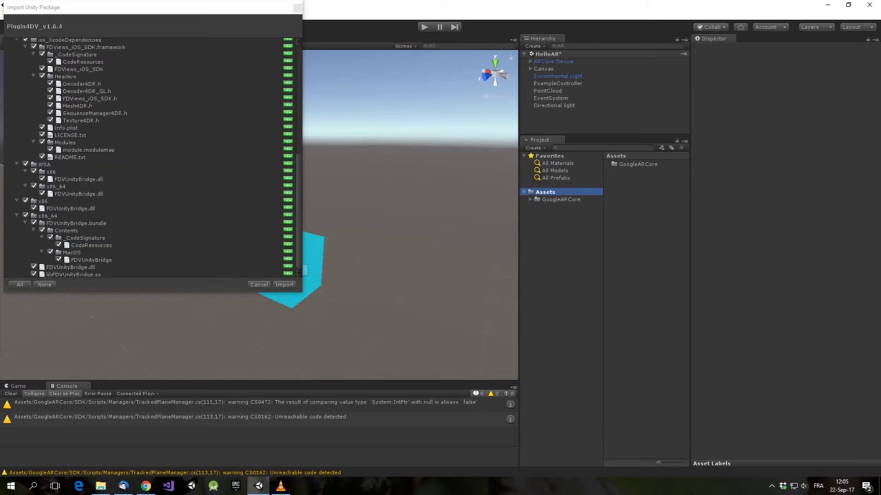
{"action": "key", "text": "Return"}
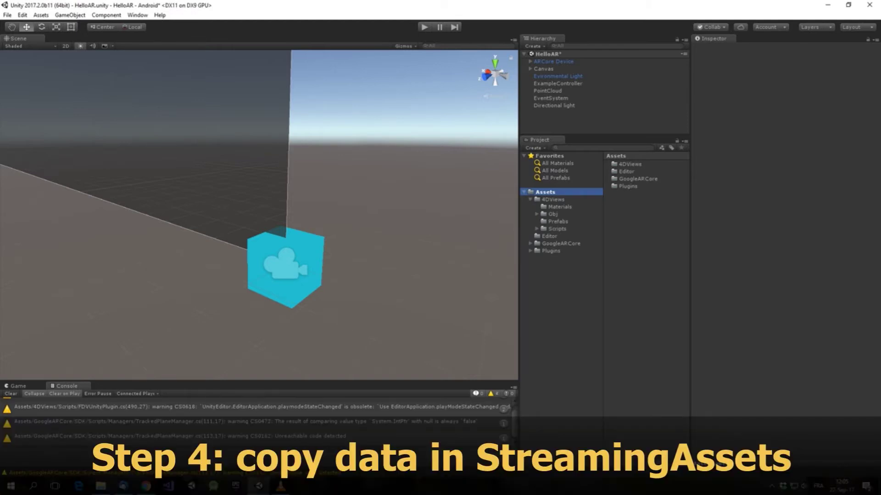
Create a new folder named StreamingAssets under Assets and open it
{"action": "right_click", "coordinate": [639, 206]}
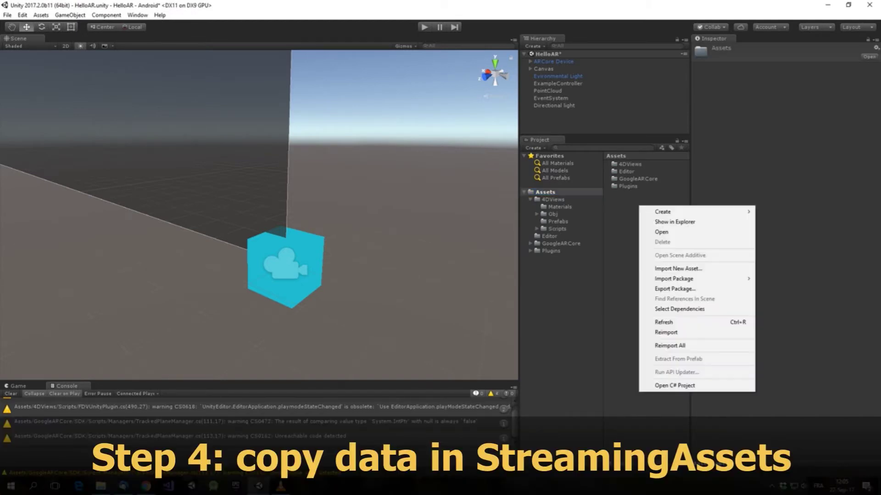
{"action": "mouse_move", "coordinate": [663, 211]}
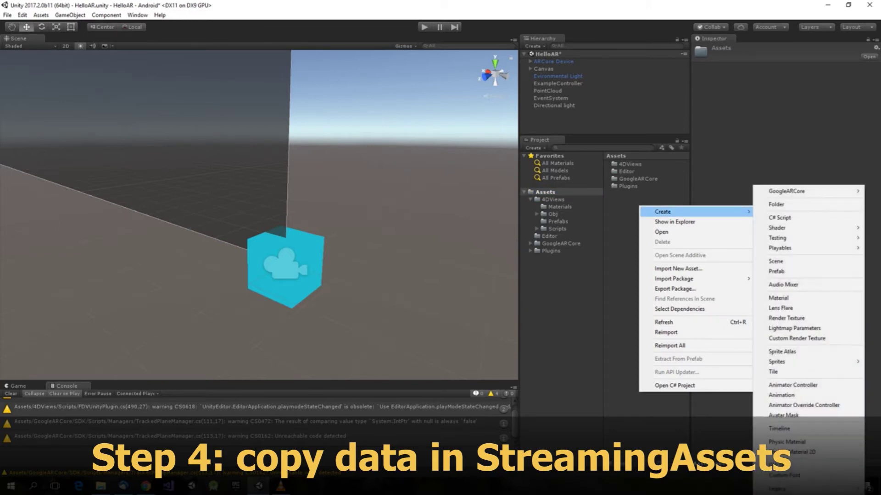
{"action": "left_click", "coordinate": [776, 204]}
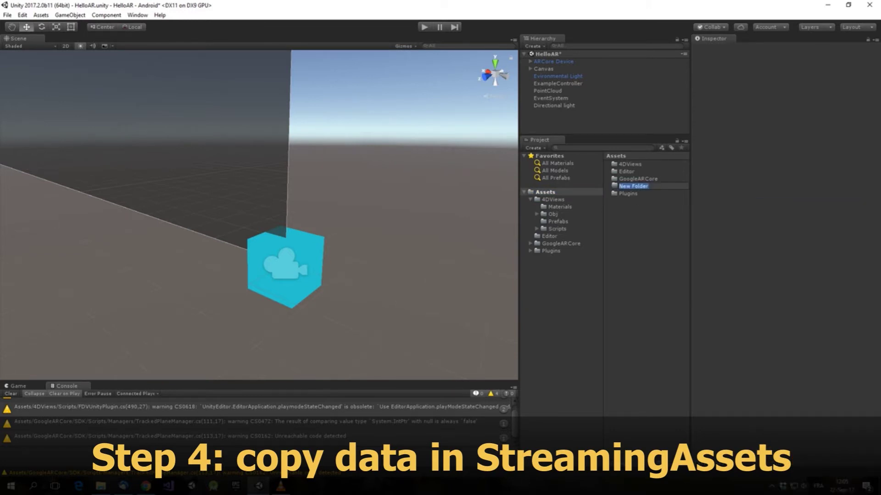
{"action": "type", "text": "StreamingAssets"}
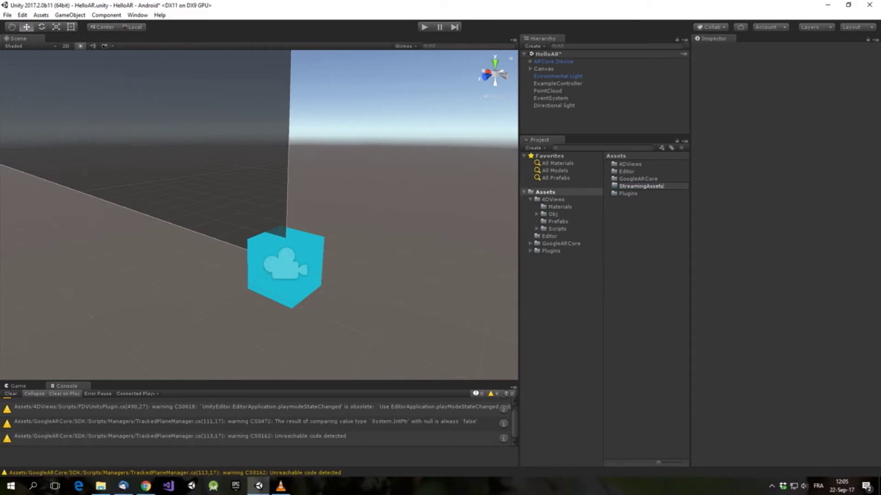
{"action": "key", "text": "Return"}
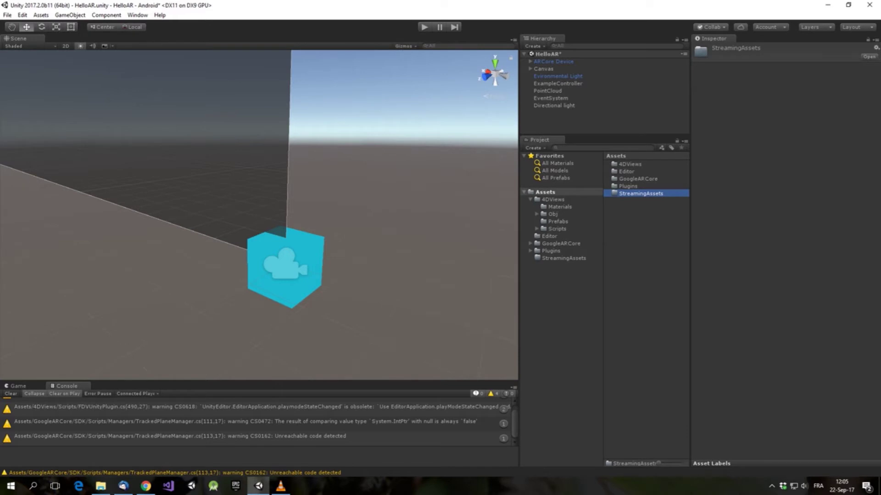
{"action": "key", "text": "Return"}
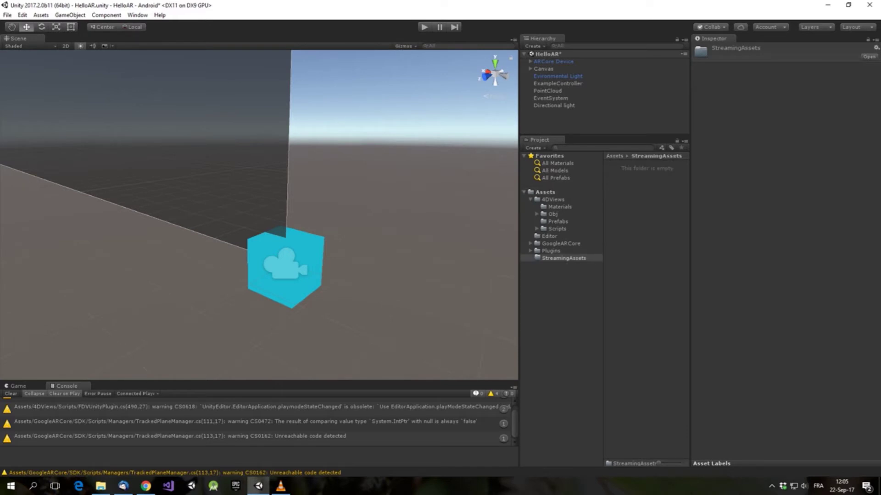
Drag the UNITY_Bikini_2048_1024_1024 folder from Downloads into Unity's StreamingAssets folder
{"action": "left_click", "coordinate": [101, 486]}
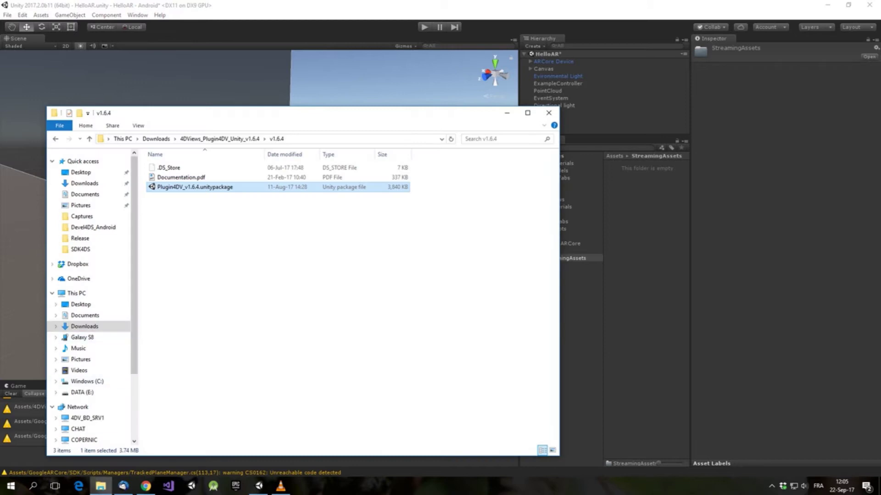
{"action": "left_click", "coordinate": [156, 138]}
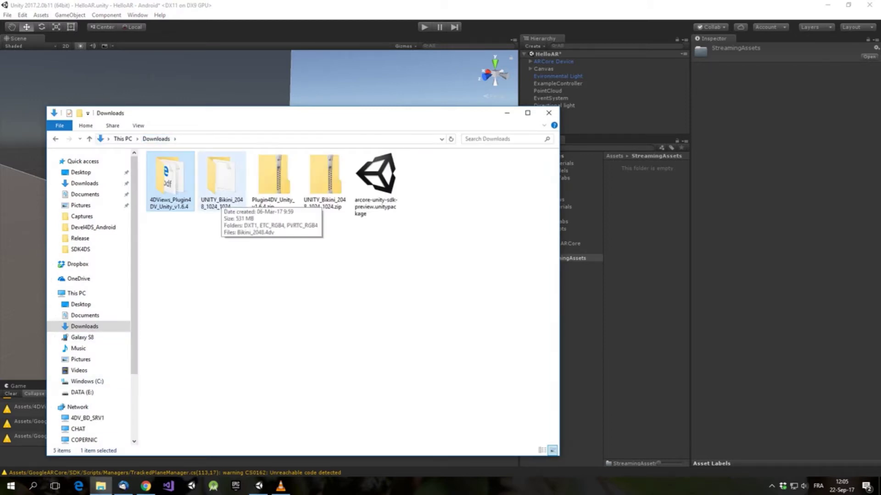
{"action": "mouse_move", "coordinate": [220, 198]}
{"action": "left_mouse_down"}
{"action": "mouse_move", "coordinate": [580, 250]}
{"action": "mouse_move", "coordinate": [579, 258]}
{"action": "left_mouse_up"}
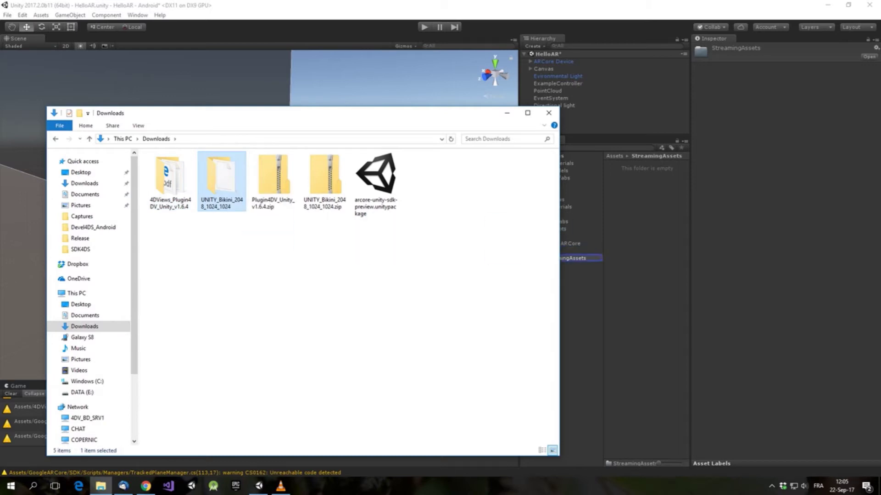
{"action": "left_click_drag", "start_coordinate": [578, 258], "coordinate": [579, 259]}
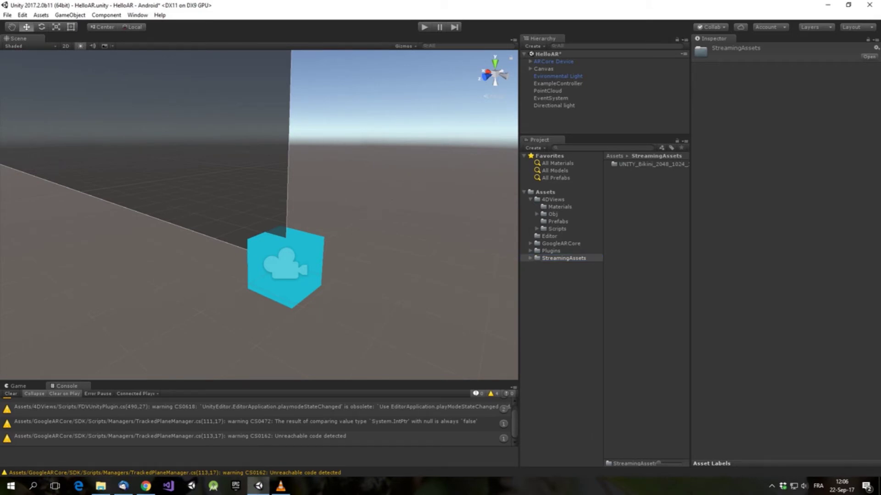
Add the 4DViews/Prefabs/Sequence4DR prefab to the scene Hierarchy
{"action": "left_click", "coordinate": [553, 199]}
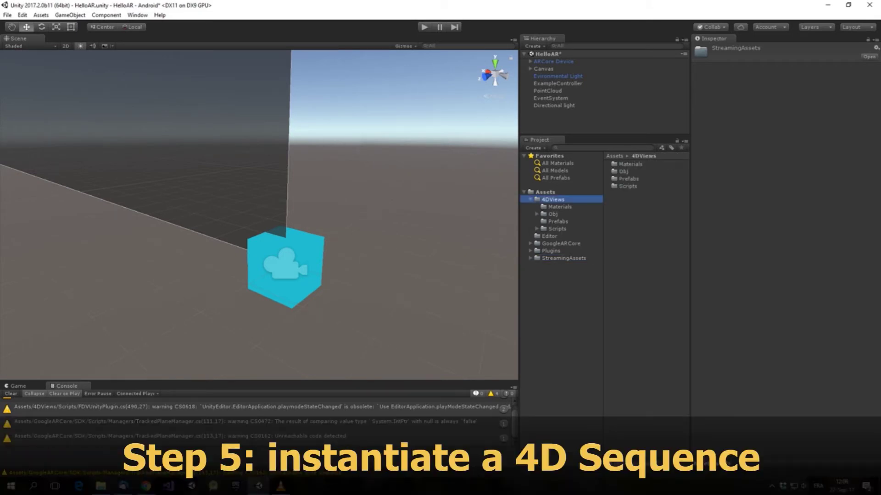
{"action": "left_click", "coordinate": [558, 221]}
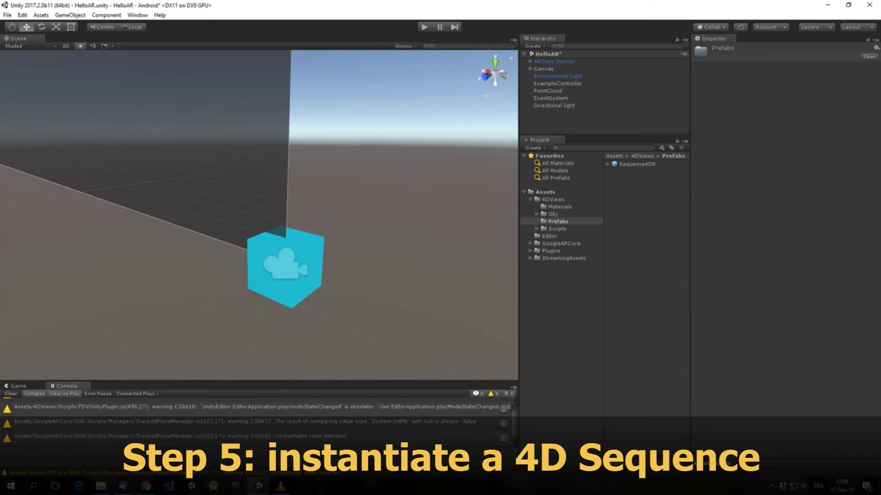
{"action": "left_click", "coordinate": [637, 165]}
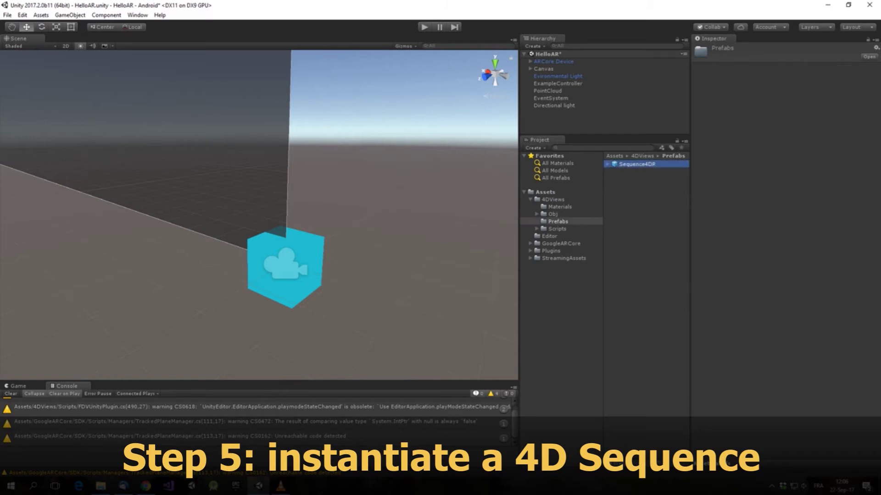
{"action": "left_click_drag", "start_coordinate": [637, 164], "coordinate": [597, 120]}
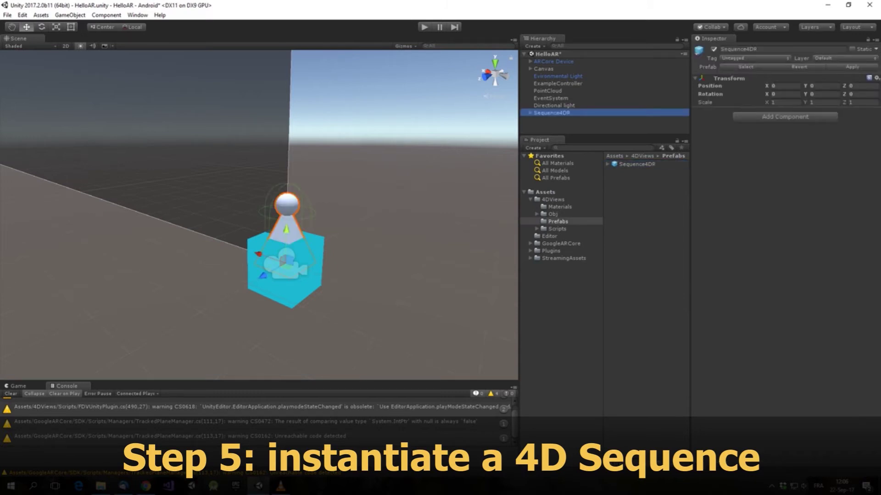
Set Mesh4DR's Sequence Name to UNITY_Bikini_2048_1024_1024, then select ExampleController under ARCore Device
{"action": "left_click", "coordinate": [530, 113]}
{"action": "left_click", "coordinate": [551, 121]}
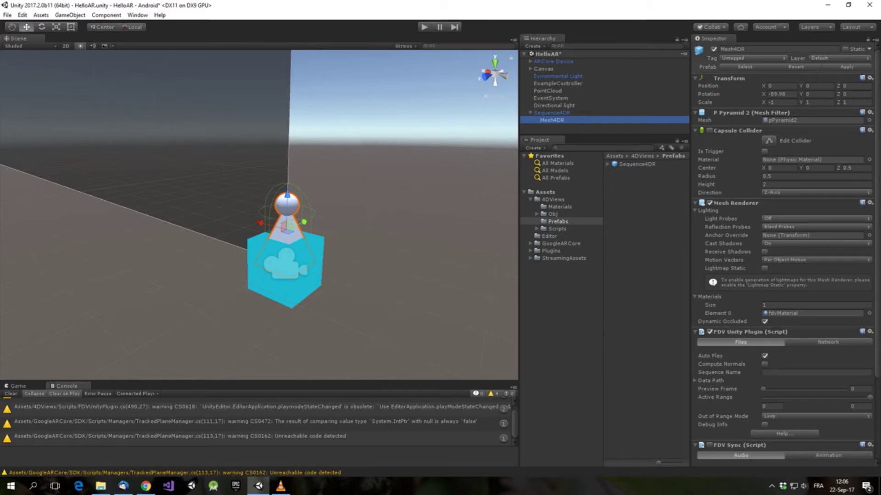
{"action": "key", "text": "alt+Tab"}
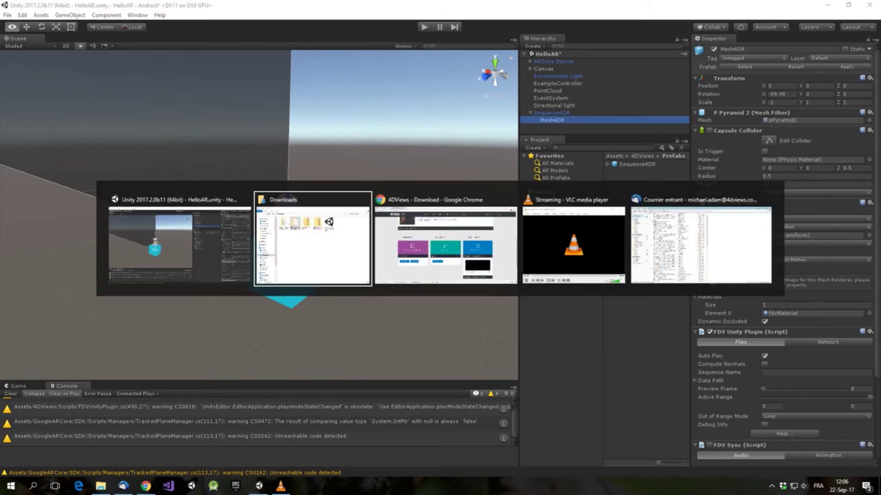
{"action": "key", "text": "alt+shift+Tab"}
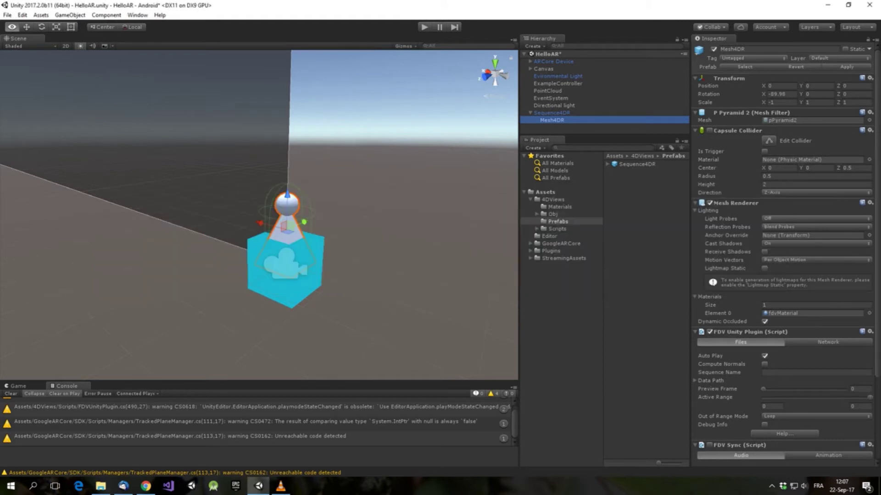
{"action": "left_click", "coordinate": [558, 221]}
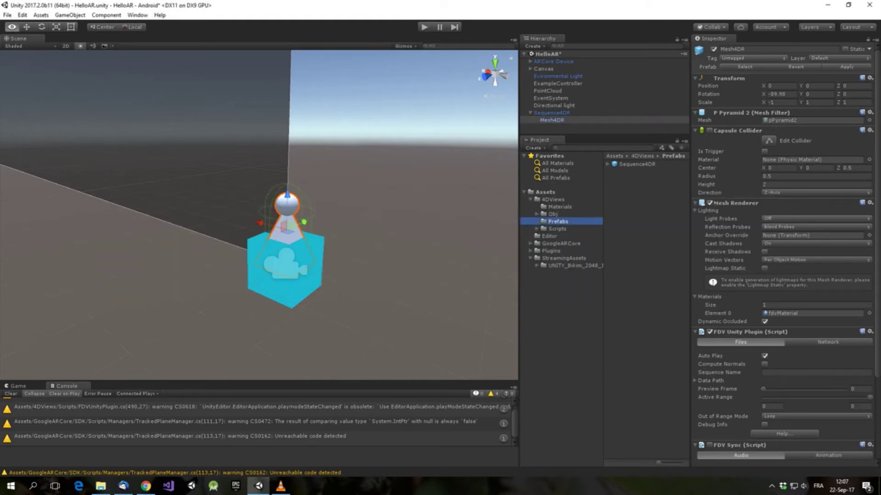
{"action": "left_click", "coordinate": [574, 265]}
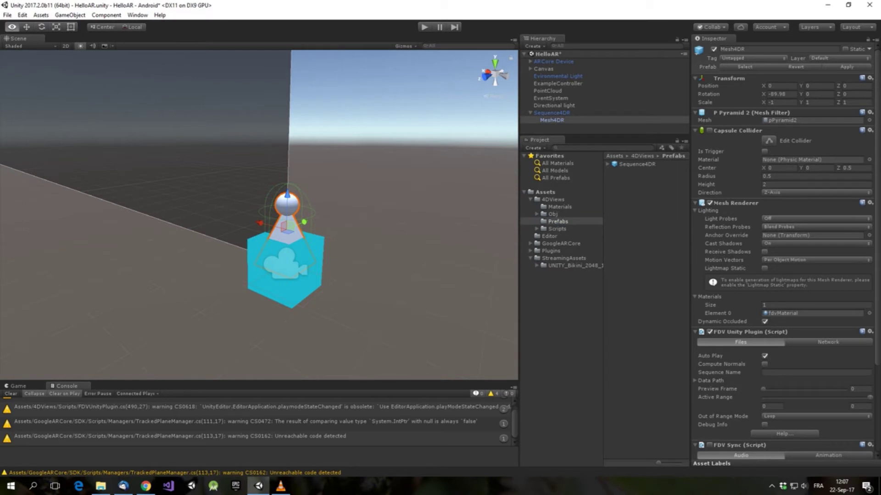
{"action": "left_click_drag", "start_coordinate": [573, 266], "coordinate": [816, 372]}
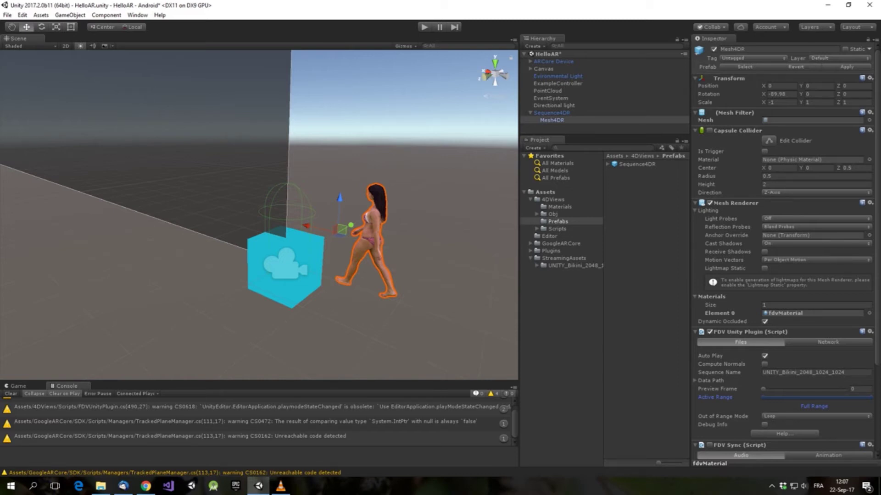
{"action": "left_click", "coordinate": [530, 61]}
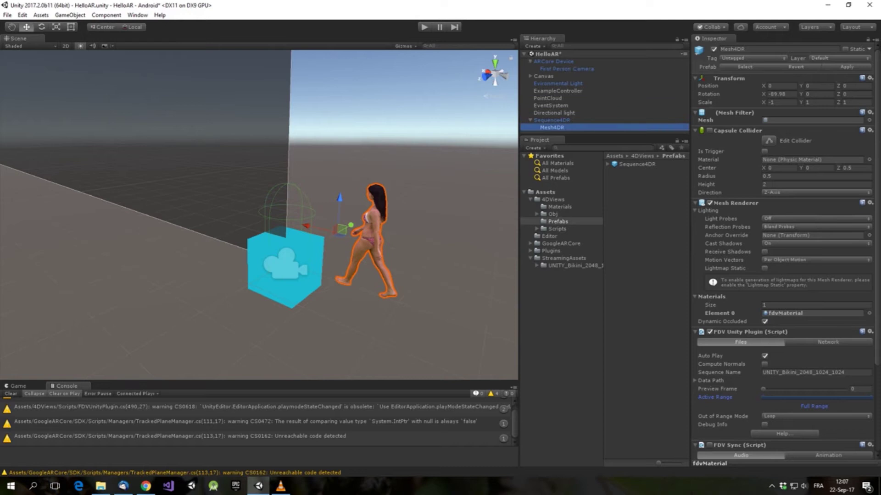
{"action": "left_click", "coordinate": [557, 91]}
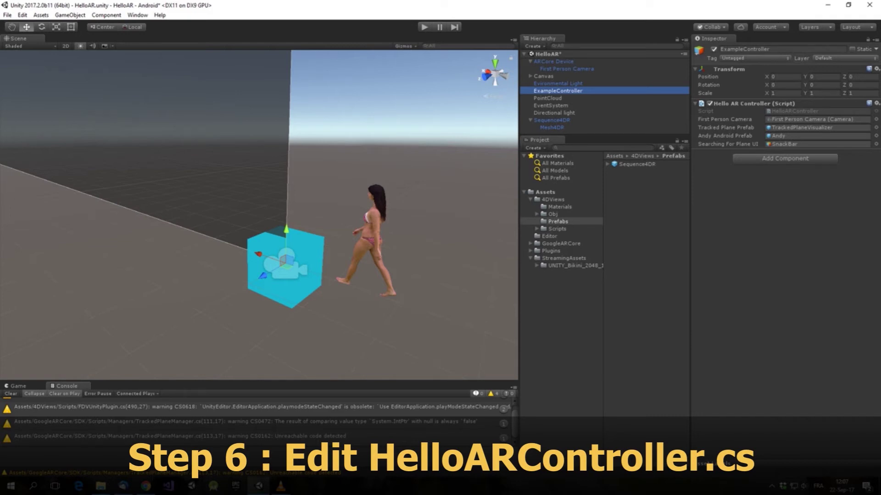
Use Edit Script on the Hello AR Controller component to open HelloARController.cs in Visual Studio
{"action": "left_click", "coordinate": [876, 103]}
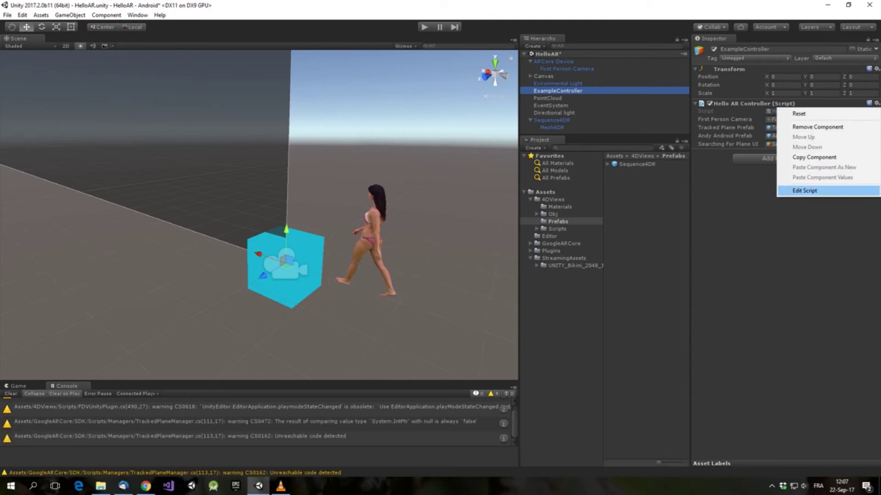
{"action": "left_click", "coordinate": [804, 191]}
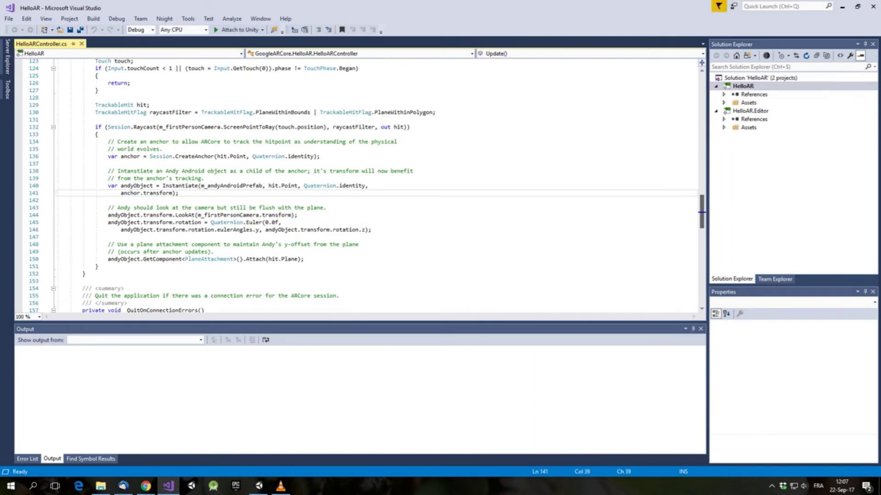
On line 46, change m_andyAndroidPrefab's declared type from GameObject to Transform
{"action": "scroll", "coordinate": [356, 183], "scroll_direction": "up", "scroll_amount": 20}
{"action": "scroll", "coordinate": [355, 184], "scroll_direction": "up", "scroll_amount": 13}
{"action": "scroll", "coordinate": [356, 183], "scroll_direction": "up", "scroll_amount": 5}
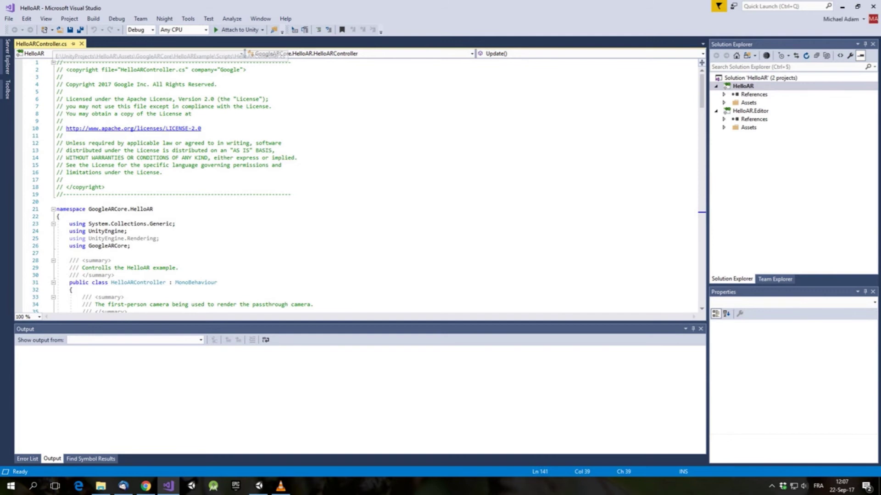
{"action": "scroll", "coordinate": [356, 184], "scroll_direction": "down", "scroll_amount": 5}
{"action": "scroll", "coordinate": [356, 184], "scroll_direction": "down", "scroll_amount": 6}
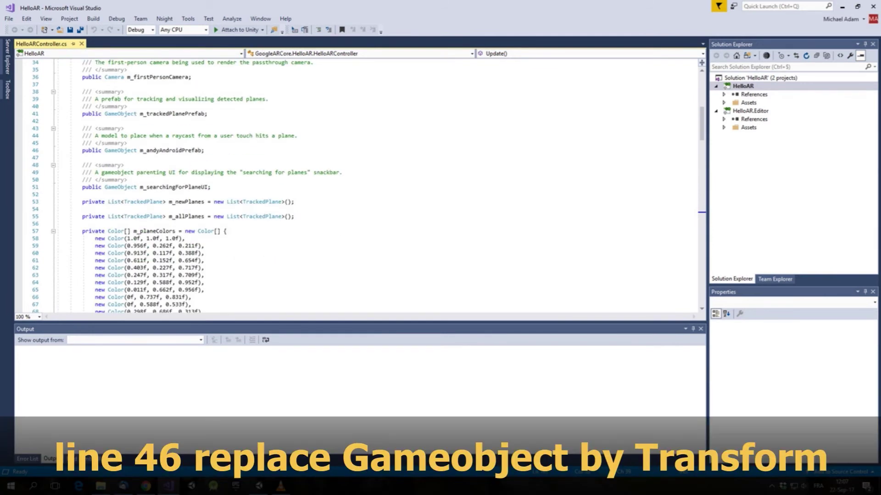
{"action": "left_click_drag", "start_coordinate": [82, 151], "coordinate": [205, 151]}
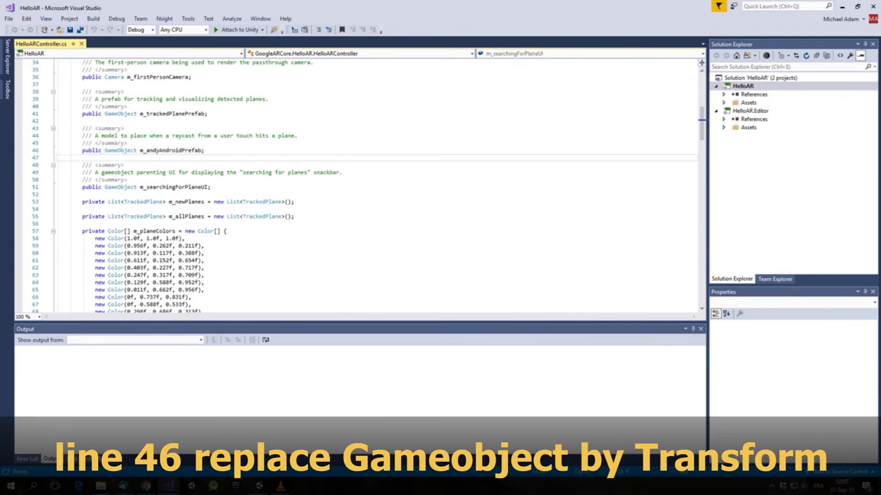
{"action": "double_click", "coordinate": [121, 151]}
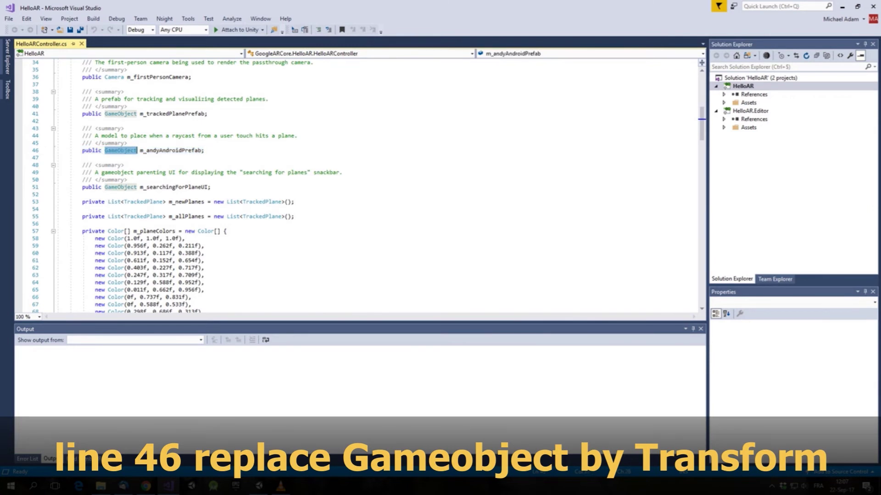
{"action": "key", "text": "BackSpace"}
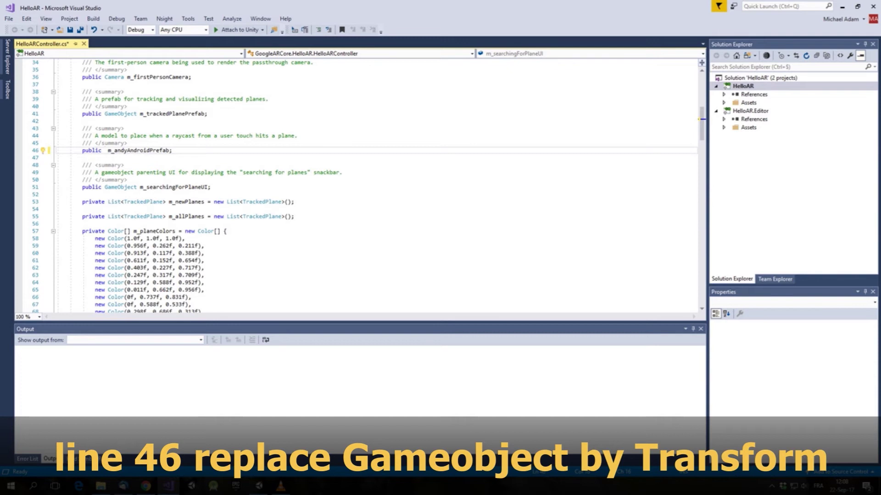
{"action": "type", "text": "Transform"}
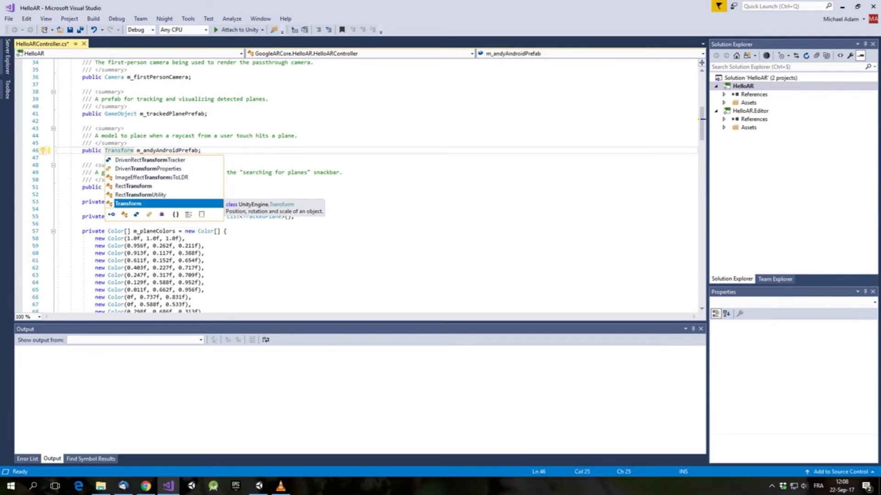
{"action": "key", "text": "Escape"}
{"action": "key", "text": "Up"}
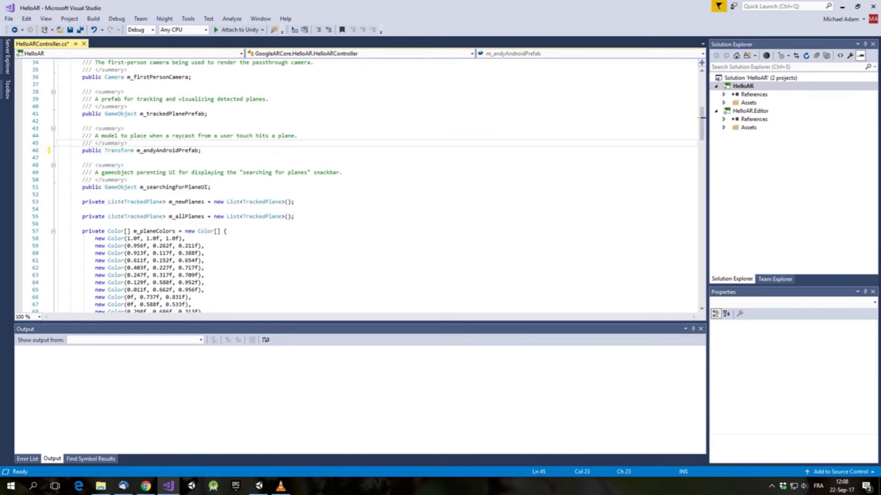
{"action": "scroll", "coordinate": [357, 183], "scroll_direction": "down", "scroll_amount": 1}
{"action": "scroll", "coordinate": [358, 183], "scroll_direction": "down", "scroll_amount": 16}
{"action": "scroll", "coordinate": [358, 184], "scroll_direction": "down", "scroll_amount": 18}
{"action": "scroll", "coordinate": [358, 184], "scroll_direction": "down", "scroll_amount": 1}
{"action": "scroll", "coordinate": [358, 183], "scroll_direction": "up", "scroll_amount": 1}
{"action": "scroll", "coordinate": [358, 184], "scroll_direction": "up", "scroll_amount": 5}
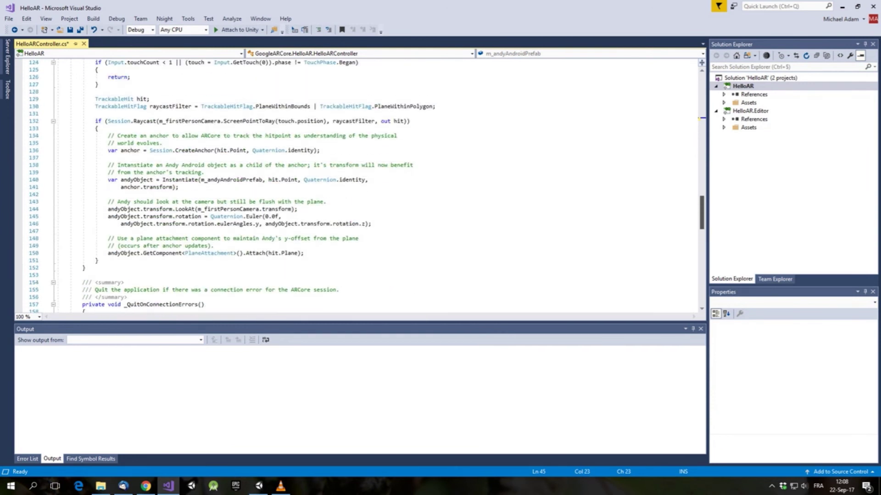
Comment out the Instantiate statement on lines 140–141 with //
{"action": "left_click_drag", "start_coordinate": [107, 180], "coordinate": [179, 187]}
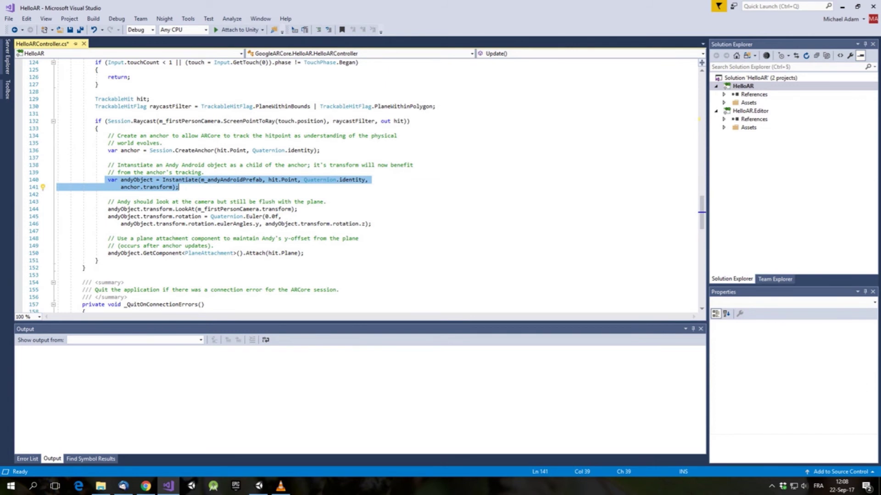
{"action": "left_click", "coordinate": [107, 179]}
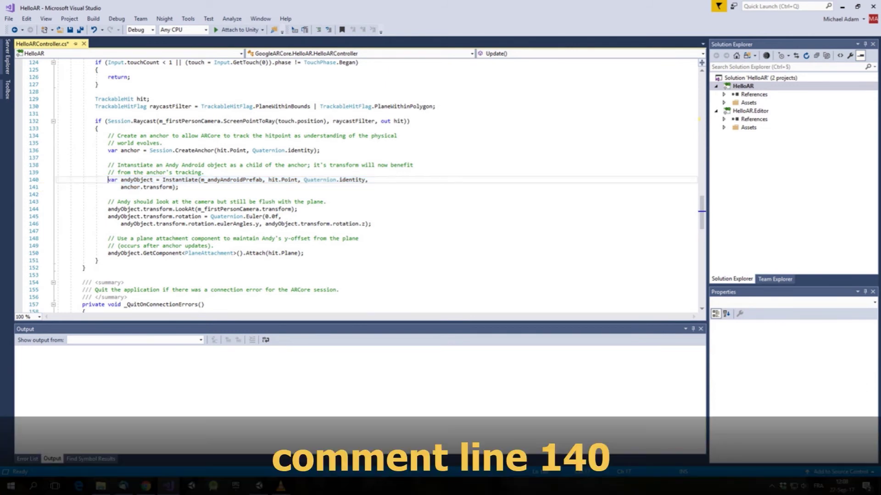
{"action": "type", "text": "//"}
{"action": "key", "text": "Down"}
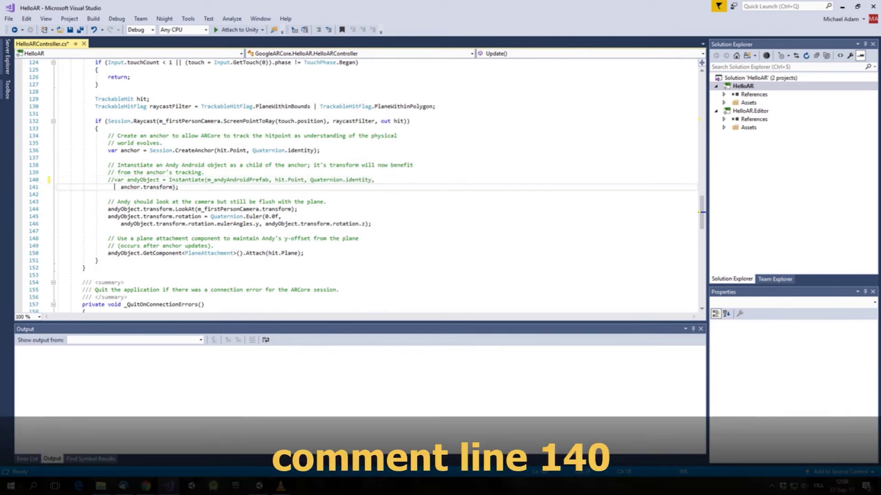
{"action": "type", "text": "//"}
Add the line 'var andyObject = m_andyAndroidPrefab;' below the commented code
{"action": "key", "text": "End"}
{"action": "key", "text": "Return"}
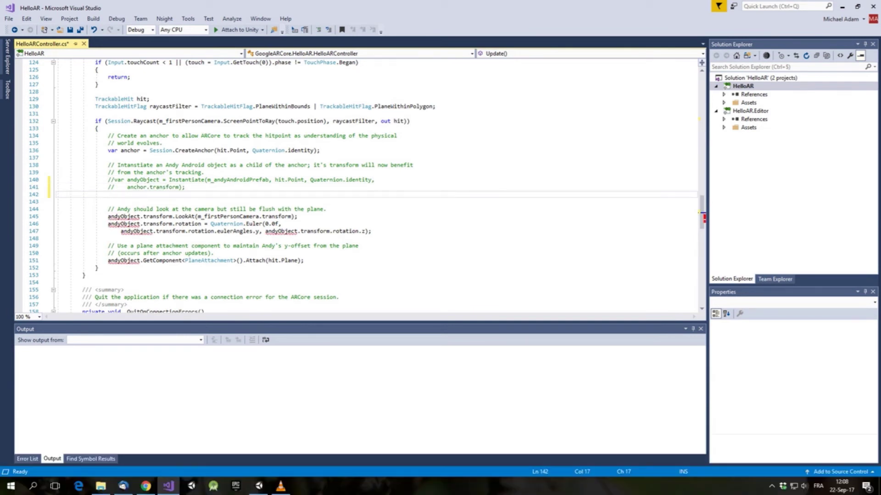
{"action": "type", "text": "var andyObject ="}
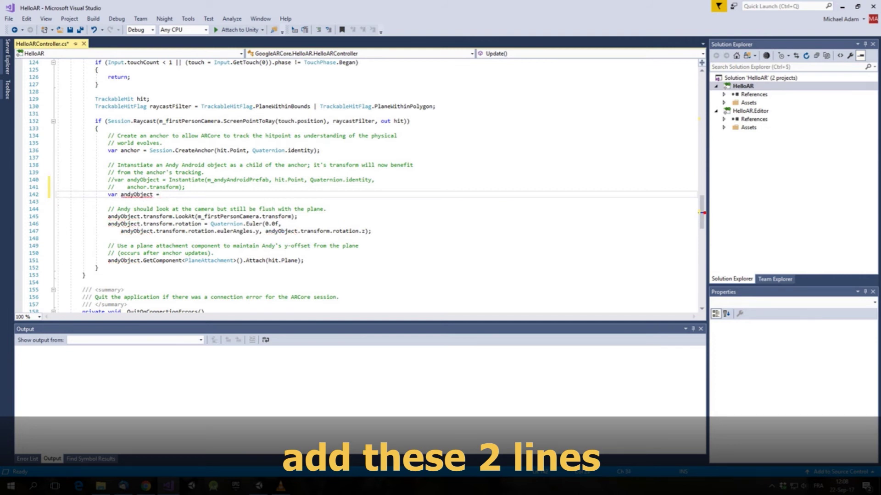
{"action": "double_click", "coordinate": [238, 179]}
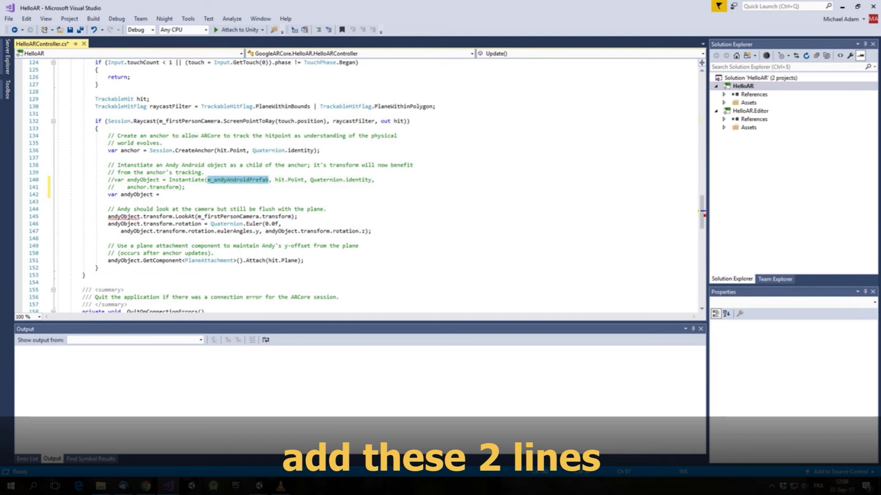
{"action": "key", "text": "ctrl+c"}
{"action": "left_click", "coordinate": [161, 194]}
{"action": "key", "text": "ctrl+v"}
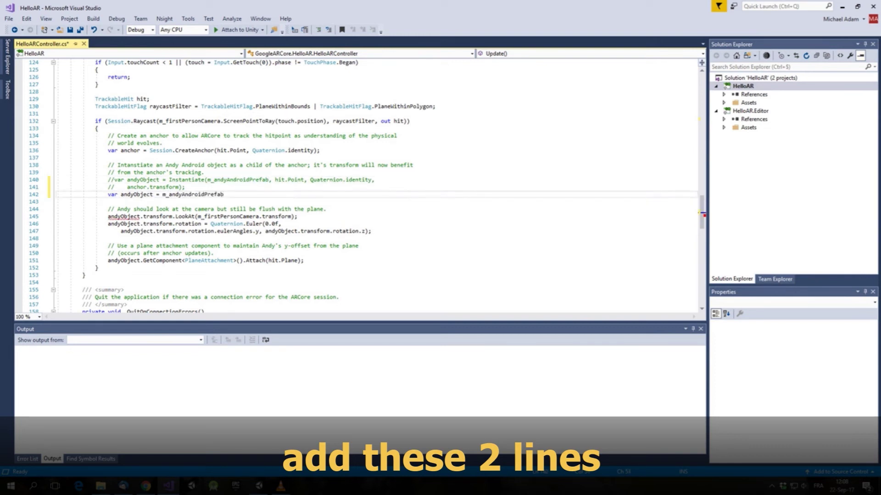
{"action": "type", "text": ";"}
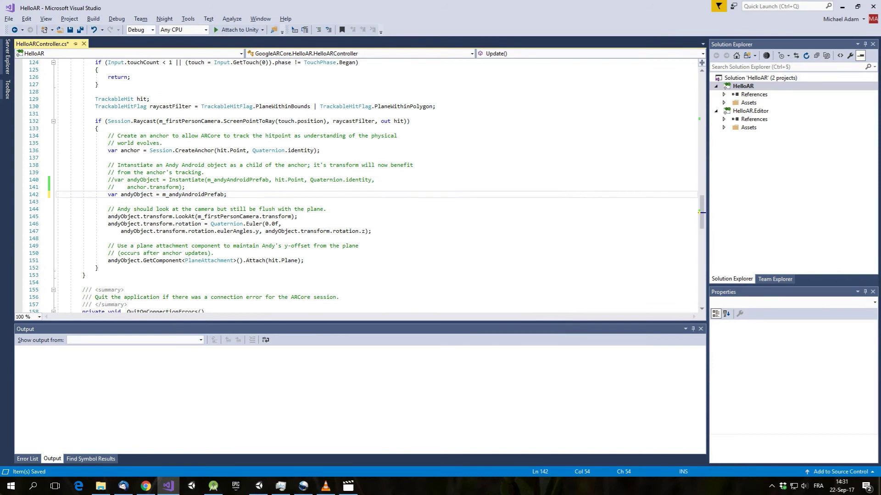
Add 'andyObject.position = hit.Point;' on the next line and save the script
{"action": "key", "text": "Return"}
{"action": "type", "text": "andy"}
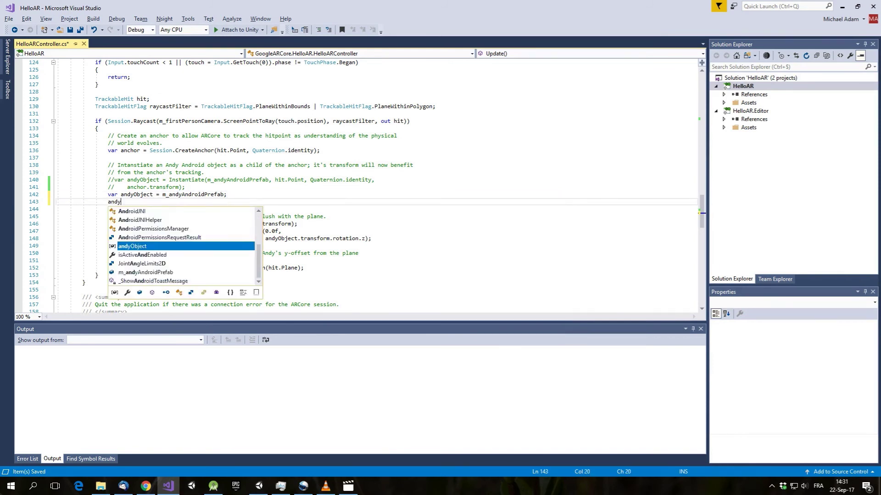
{"action": "type", "text": "Object"}
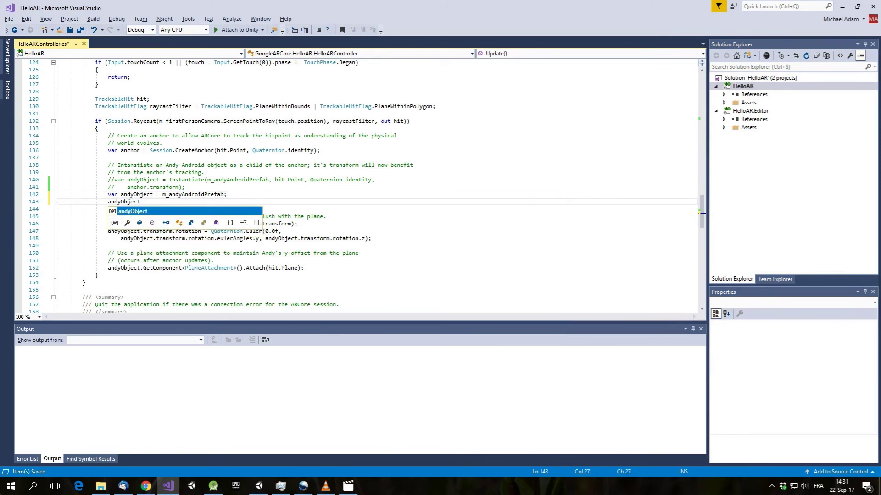
{"action": "type", "text": ".po"}
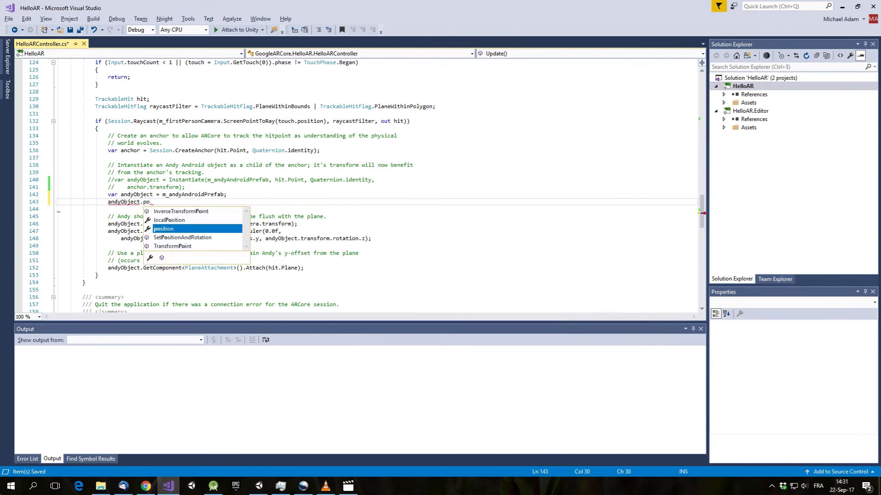
{"action": "key", "text": "Tab"}
{"action": "type", "text": "= "}
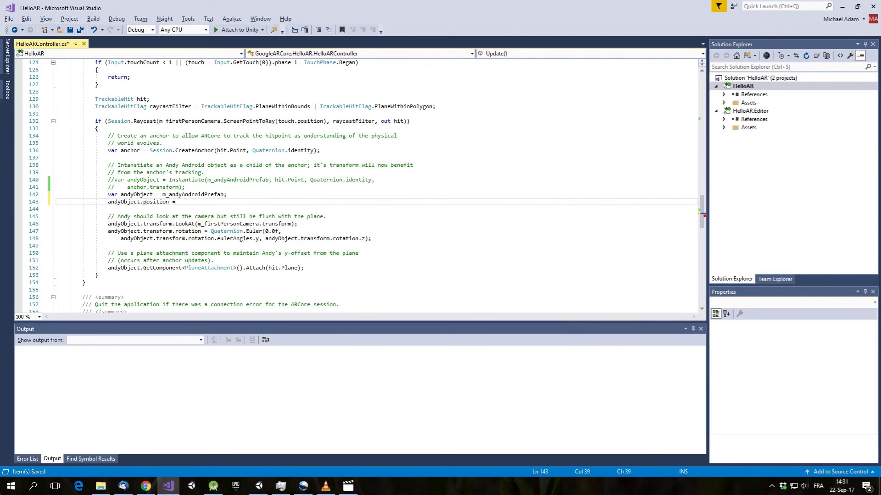
{"action": "type", "text": "hit.point"}
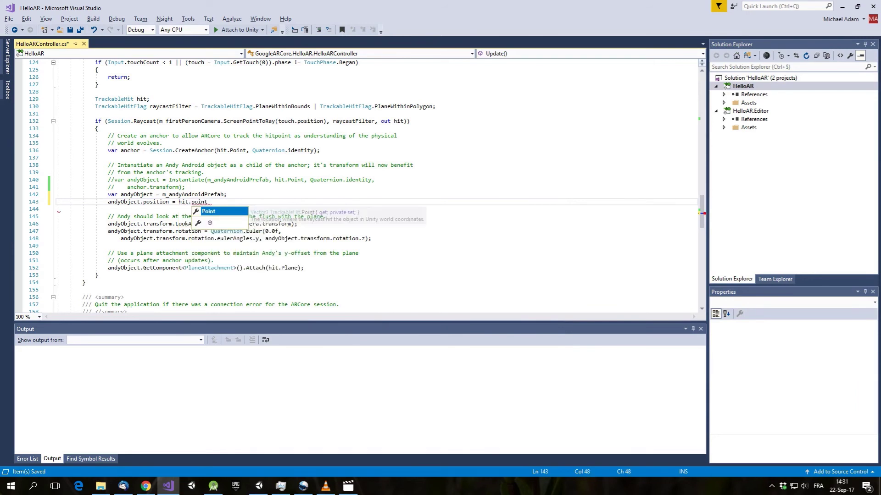
{"action": "type", "text": ";"}
{"action": "key", "text": "ctrl+s"}
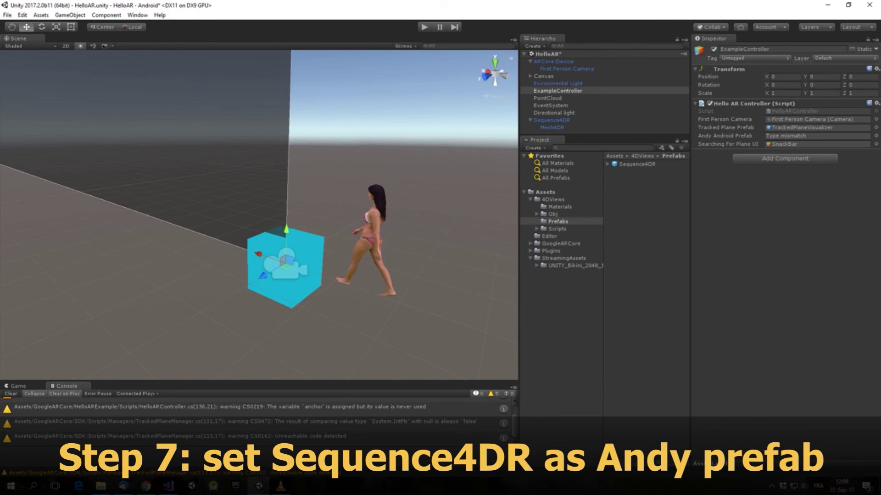
Drag Sequence4DR from the Hierarchy into the Andy Android Prefab field, clearing the type mismatch
{"action": "mouse_move", "coordinate": [552, 120]}
{"action": "left_mouse_down"}
{"action": "mouse_move", "coordinate": [817, 144]}
{"action": "mouse_move", "coordinate": [817, 136]}
{"action": "left_mouse_up"}
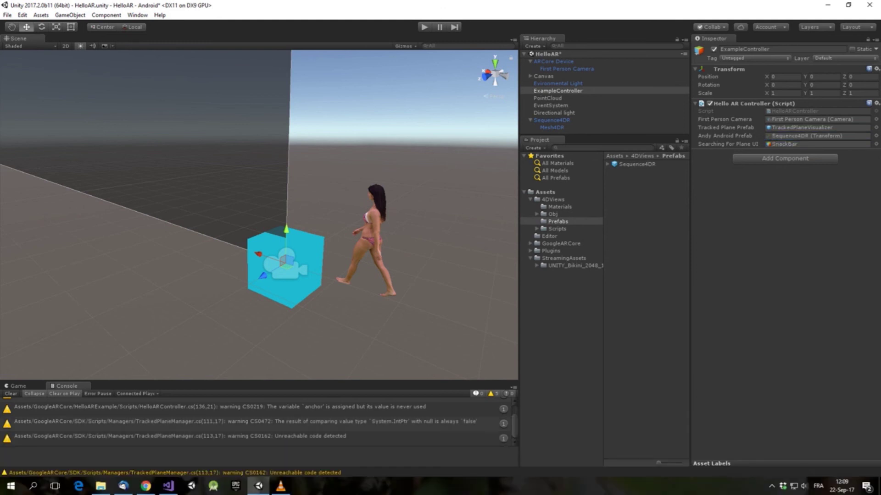
Open Build Settings from the File menu to show the HelloAR scene targeting Android
{"action": "left_click", "coordinate": [7, 14]}
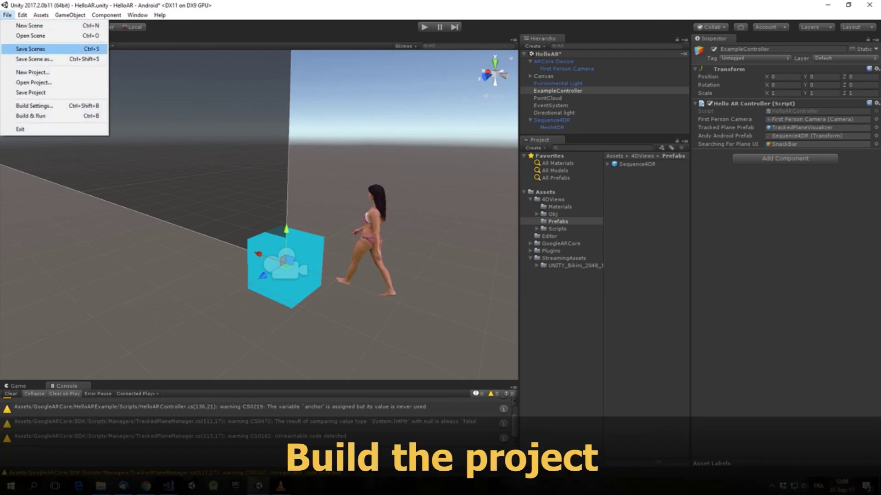
{"action": "left_click", "coordinate": [34, 105]}
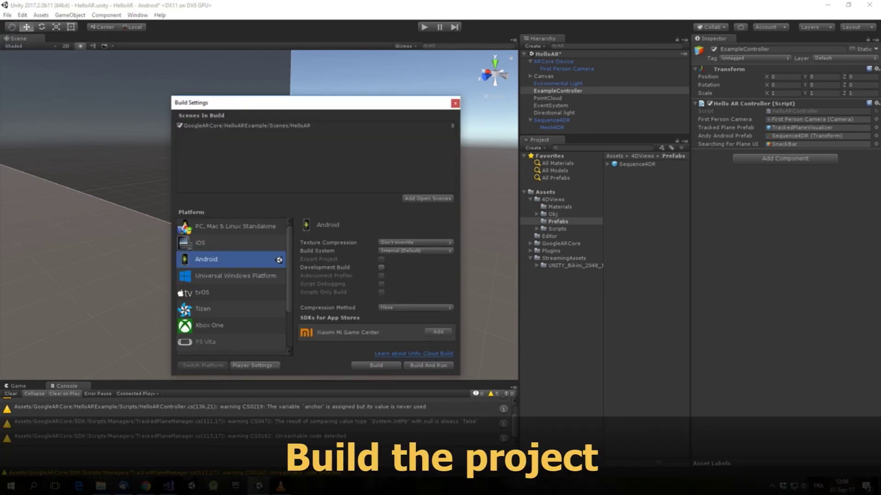